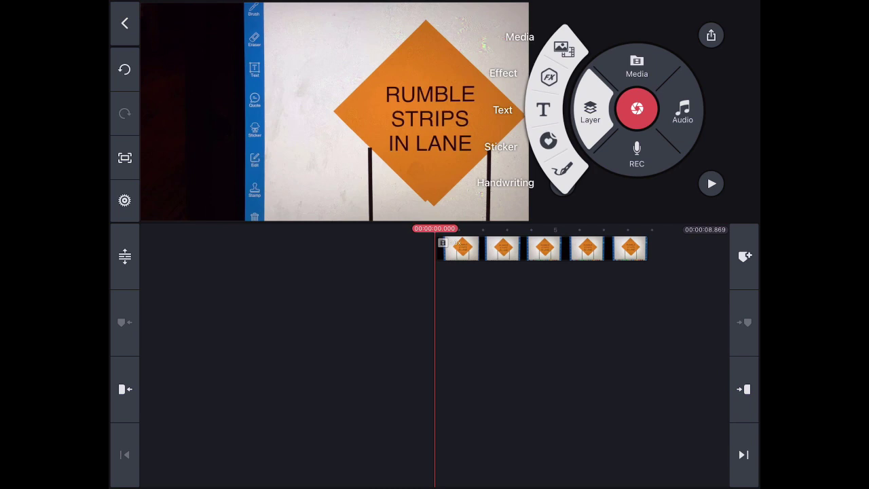
# Apply the Swirl 2.0 effect to the sign clip and preview it near the end.
pyautogui.click(549, 77)
pyautogui.scroll(-5, 646, 122)
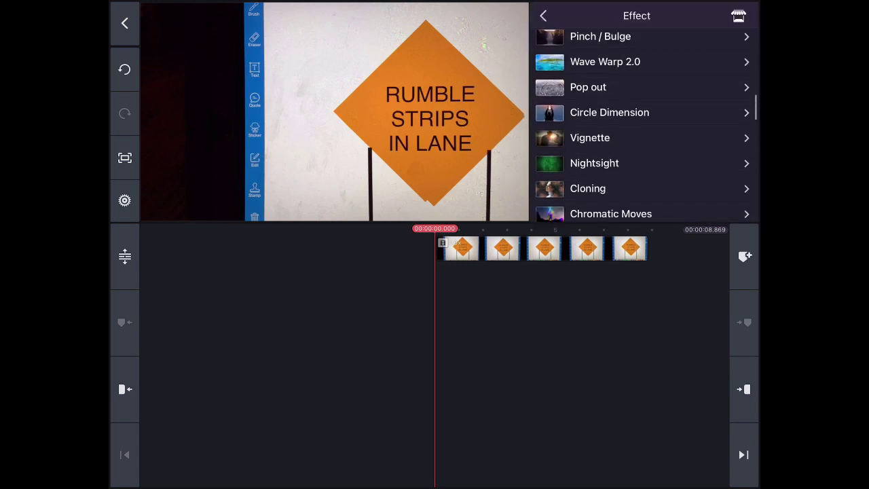
pyautogui.scroll(-5, 645, 122)
pyautogui.scroll(-3, 645, 123)
pyautogui.scroll(3, 645, 122)
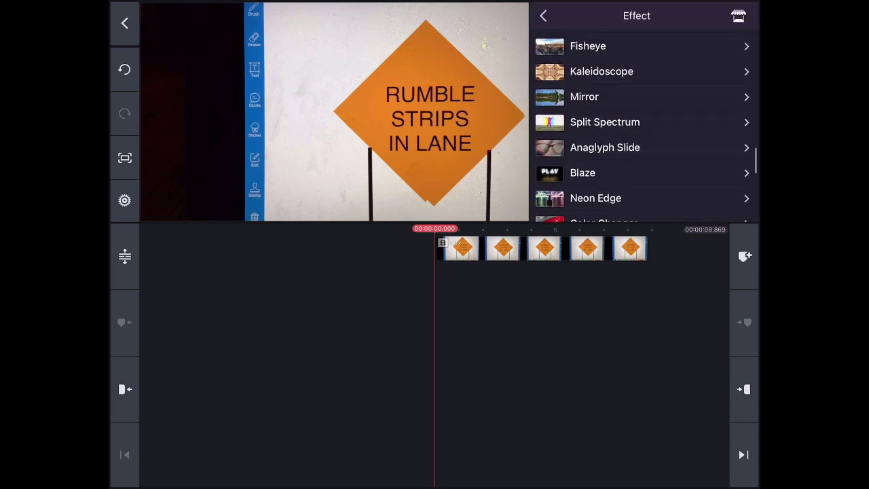
pyautogui.scroll(-3, 645, 122)
pyautogui.scroll(-2, 645, 123)
pyautogui.scroll(-3, 645, 122)
pyautogui.scroll(-3, 645, 122)
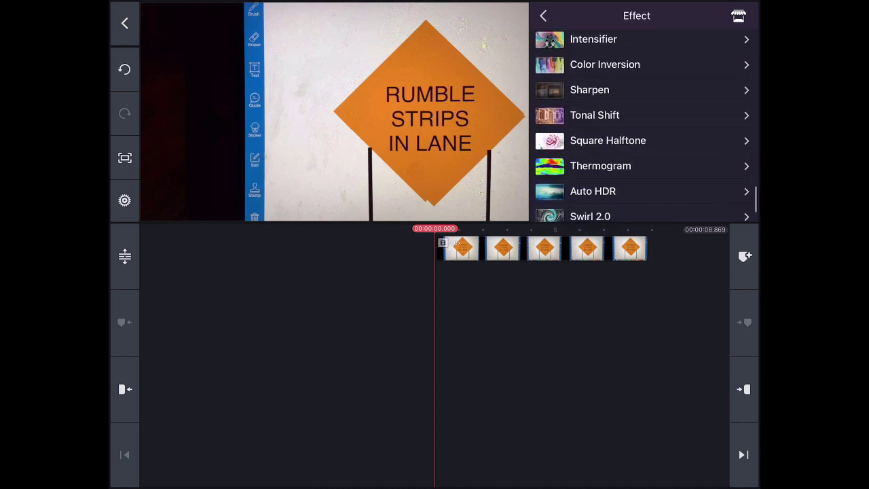
pyautogui.scroll(-3, 645, 122)
pyautogui.click(590, 159)
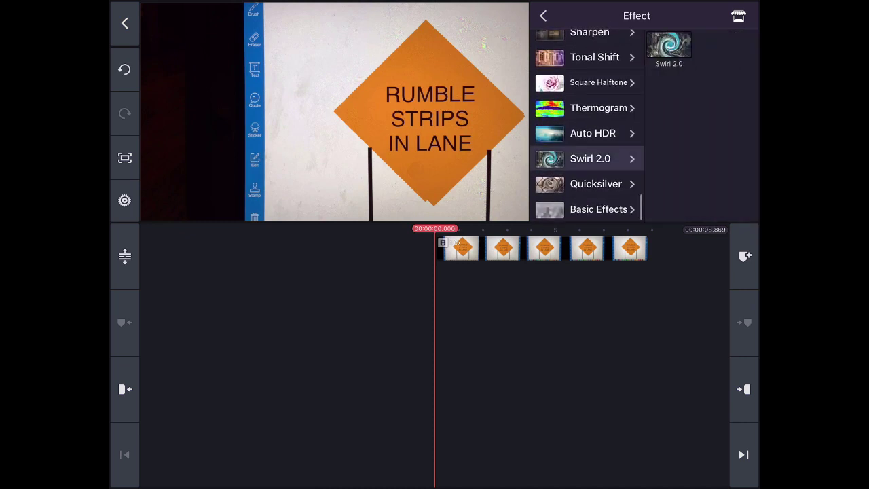
pyautogui.click(669, 48)
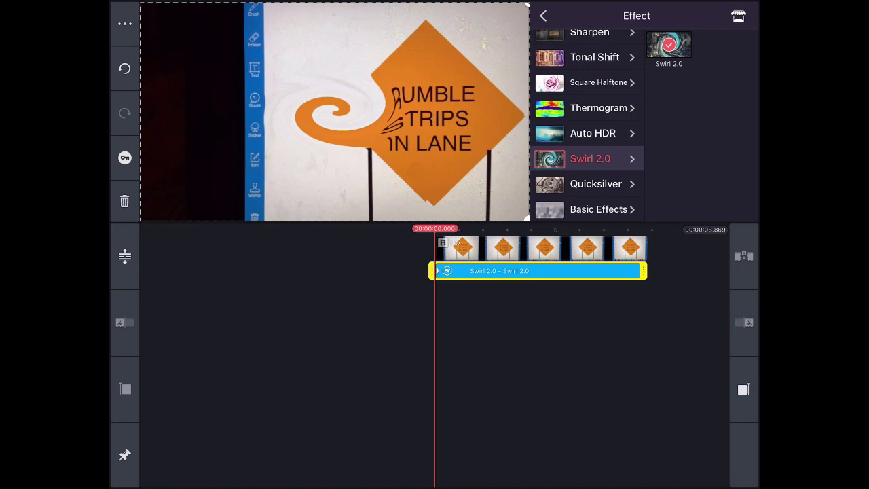
pyautogui.moveTo(611, 271); pyautogui.dragTo(434, 271)
# Set the swirl radius to 50 and lower its strength.
pyautogui.click(632, 158)
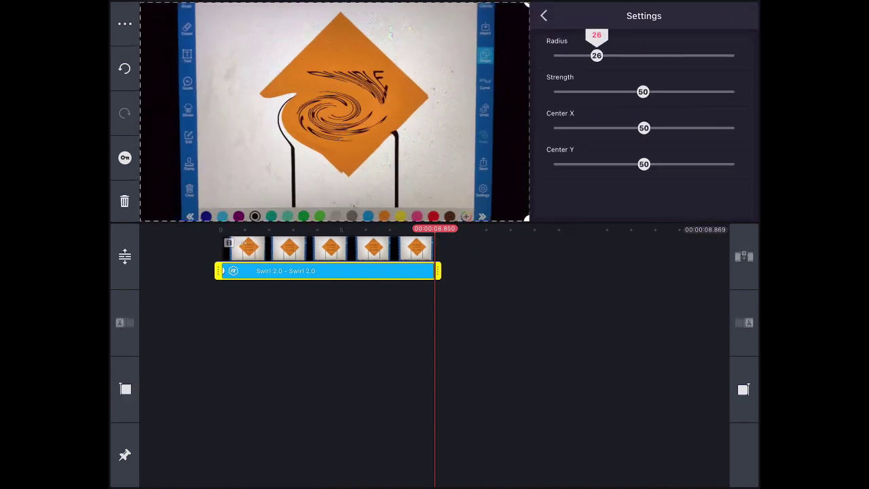
pyautogui.moveTo(612, 55); pyautogui.dragTo(644, 56)
pyautogui.moveTo(643, 91); pyautogui.dragTo(571, 92)
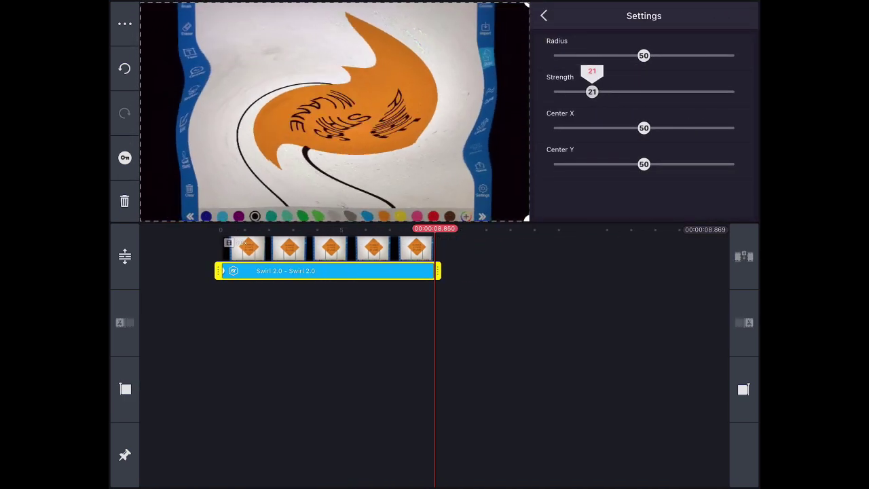
pyautogui.moveTo(326, 271); pyautogui.dragTo(544, 271)
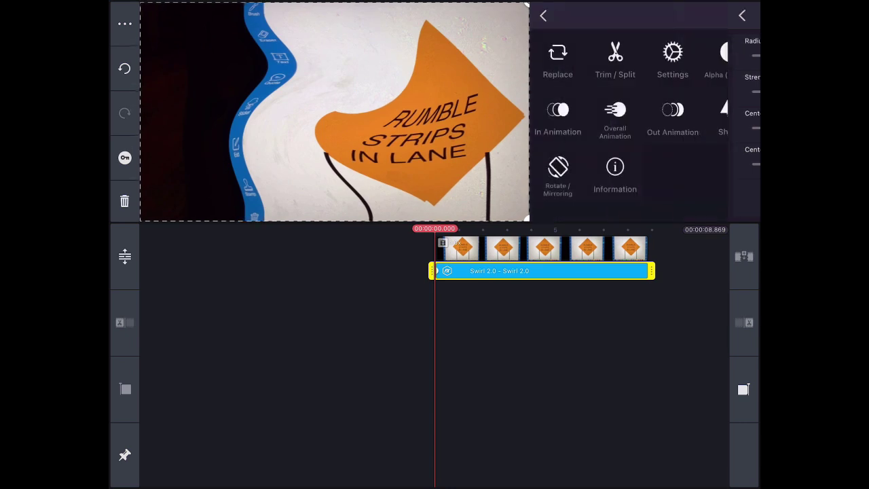
pyautogui.scroll(-5, 645, 123)
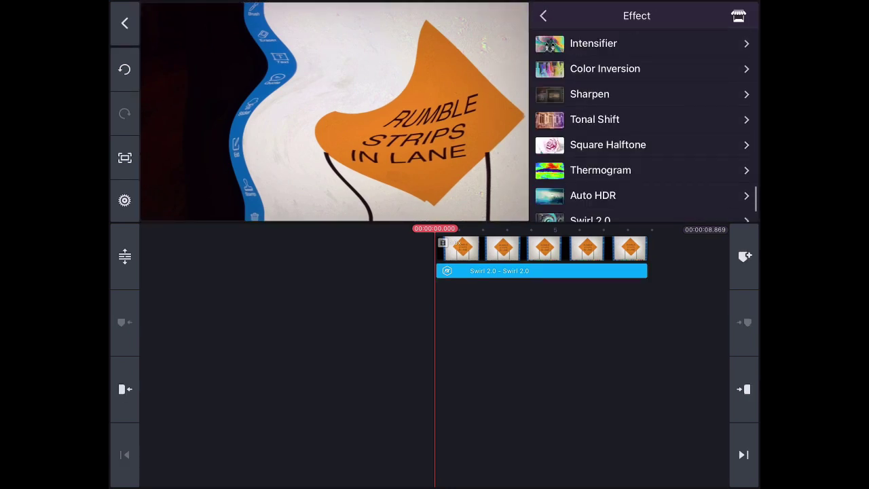
# Add a Color Inversion effect layer stretched to the clip's end.
pyautogui.click(645, 54)
pyautogui.click(742, 48)
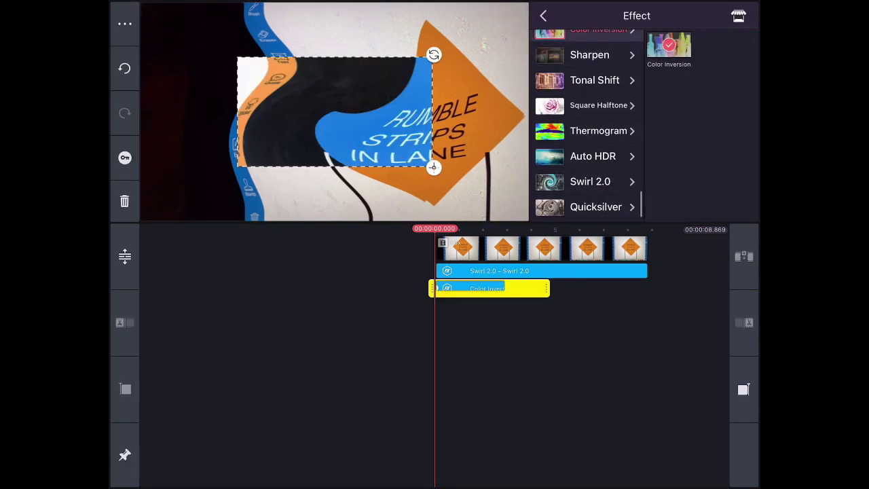
pyautogui.moveTo(546, 289); pyautogui.dragTo(646, 288)
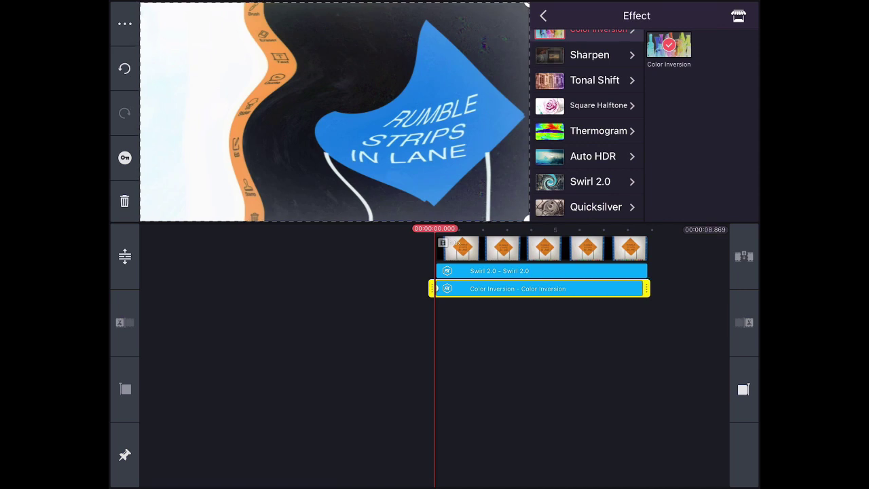
pyautogui.moveTo(577, 249); pyautogui.dragTo(367, 248)
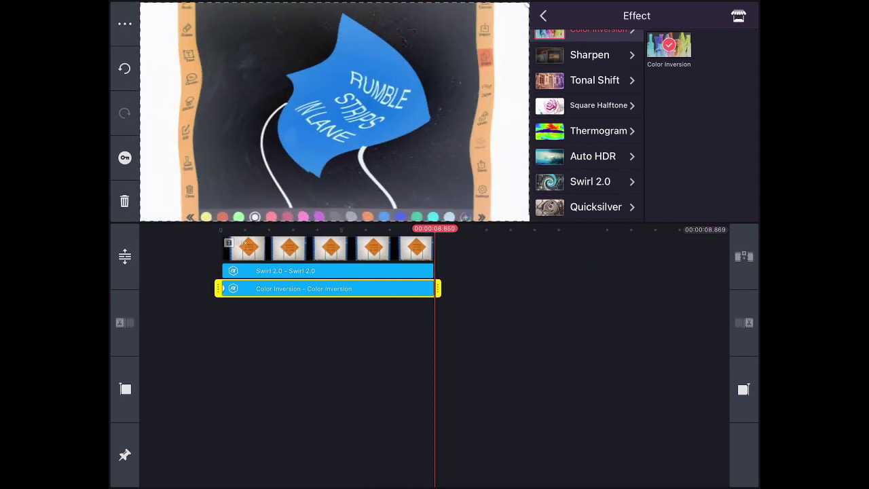
# Raise the Color Inversion mode to 5 so the sign turns pink.
pyautogui.click(544, 15)
pyautogui.click(673, 57)
pyautogui.moveTo(554, 56); pyautogui.dragTo(734, 55)
pyautogui.click(126, 455)
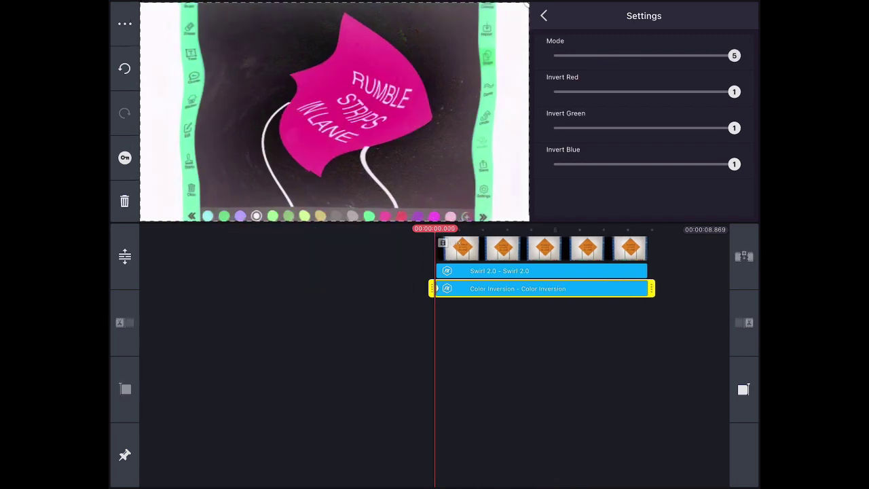
pyautogui.click(305, 374)
# Add the Mirrorv mirror effect layer and extend it to the clip's end.
pyautogui.click(590, 112)
pyautogui.scroll(-10, 645, 122)
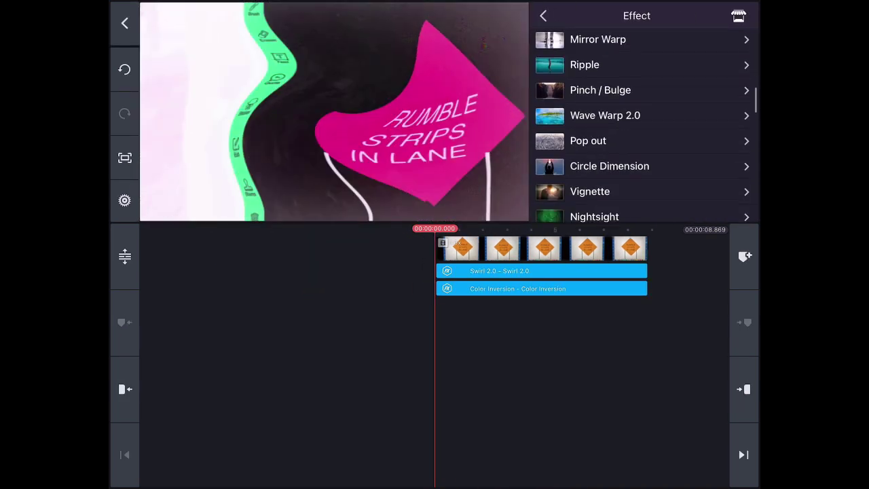
pyautogui.scroll(-10, 646, 122)
pyautogui.scroll(-5, 645, 122)
pyautogui.scroll(5, 645, 123)
pyautogui.click(585, 107)
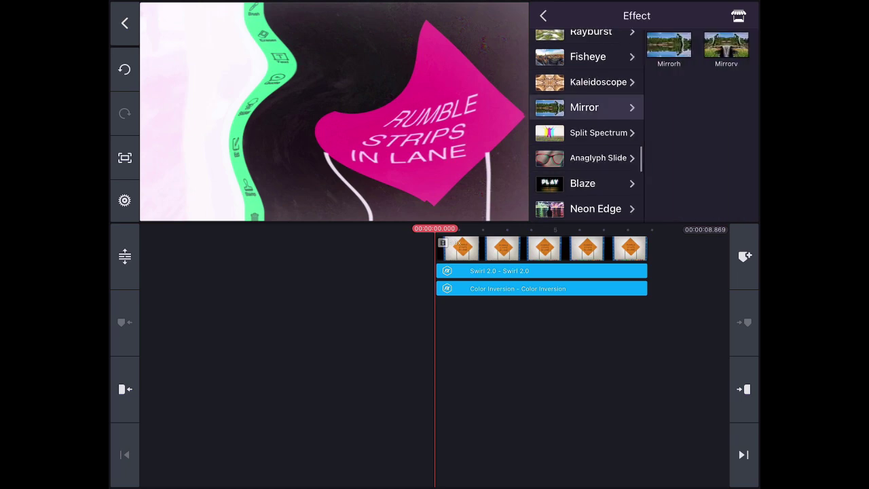
pyautogui.click(726, 47)
pyautogui.moveTo(546, 306); pyautogui.dragTo(652, 305)
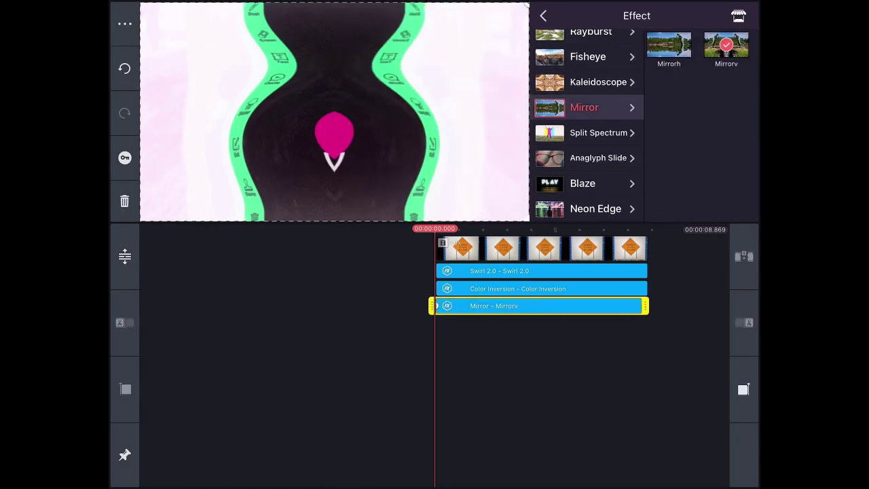
# Set the mirror effect's direction to Reverse.
pyautogui.click(738, 16)
pyautogui.click(700, 60)
pyautogui.click(644, 49)
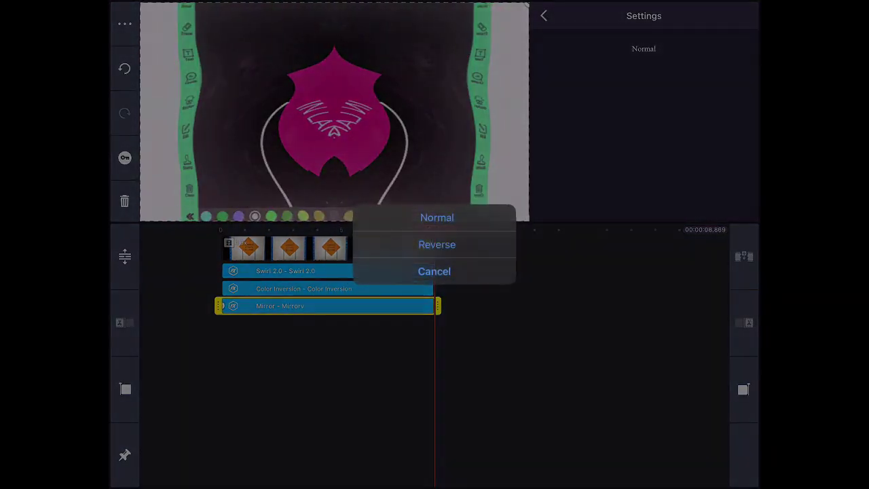
pyautogui.click(437, 245)
pyautogui.click(124, 257)
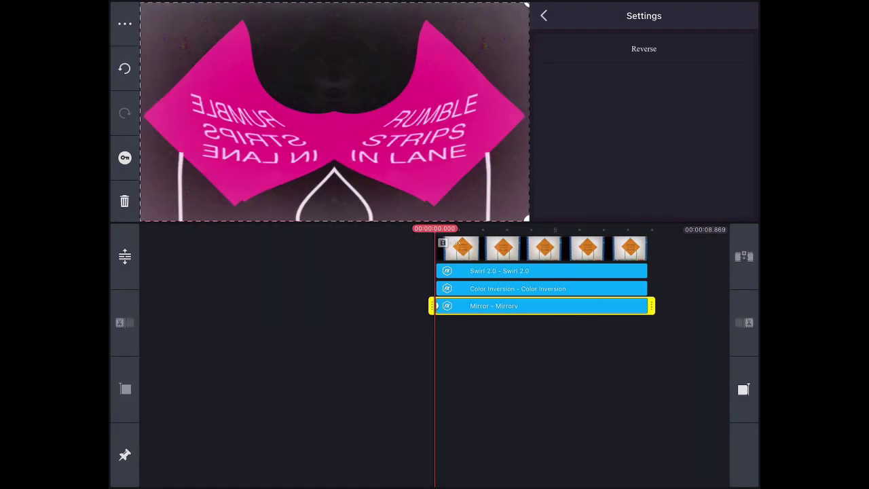
pyautogui.click(544, 15)
# Send the Mirror effect layer to the back.
pyautogui.click(544, 305)
pyautogui.click(125, 29)
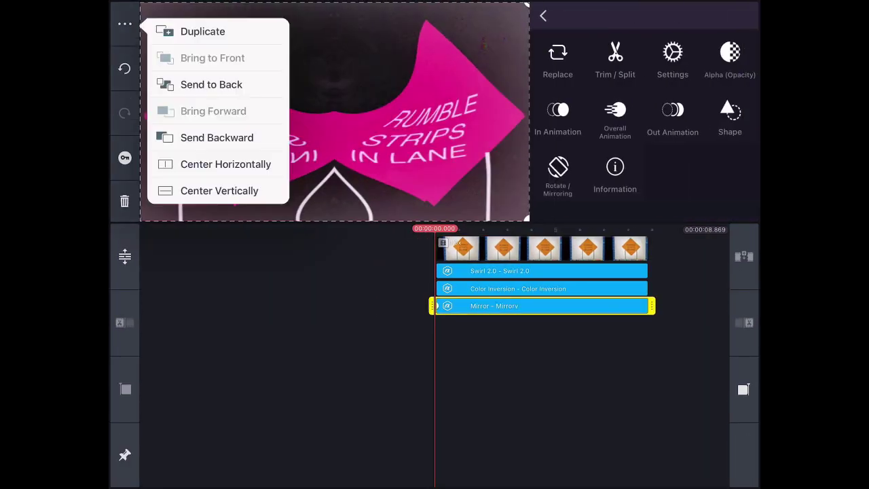
pyautogui.click(211, 84)
# Mirror the sign clip horizontally and return to the main editor.
pyautogui.click(544, 250)
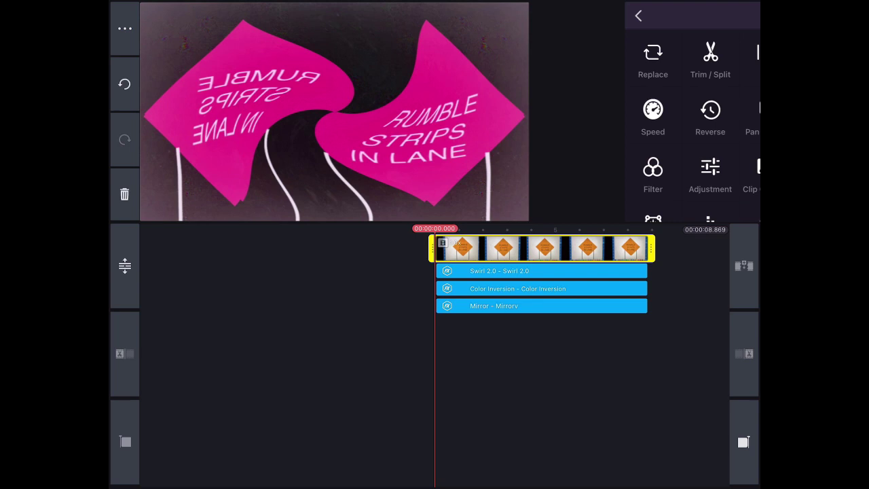
pyautogui.click(731, 119)
pyautogui.click(604, 81)
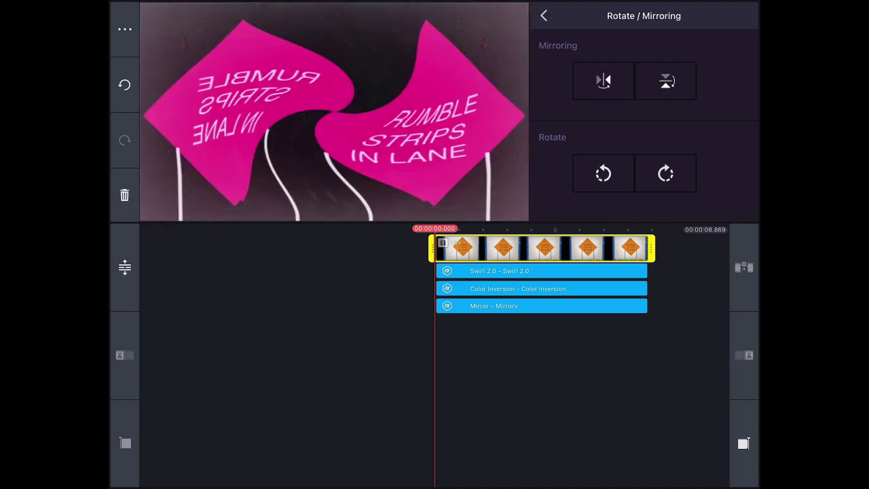
pyautogui.click(543, 15)
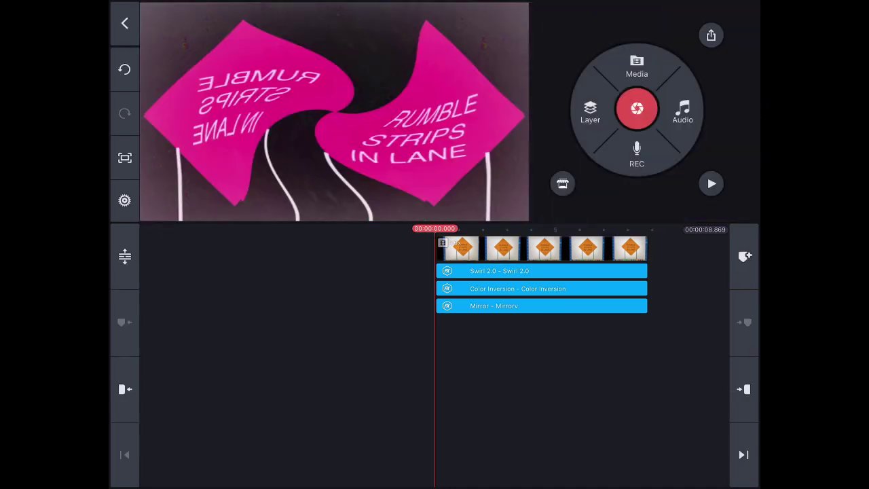
# Export the sign project with Save as Video.
pyautogui.click(711, 35)
pyautogui.click(271, 435)
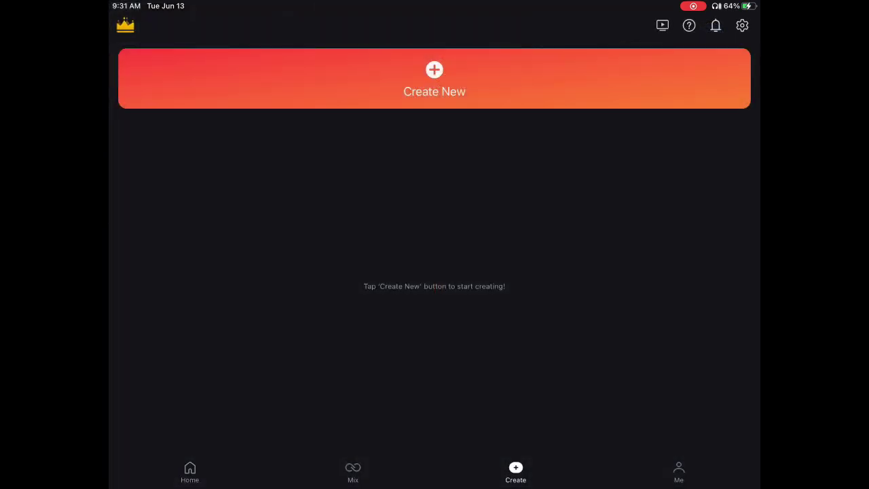
# Create a new 16:9 project and add the exported pink sign video.
pyautogui.click(434, 78)
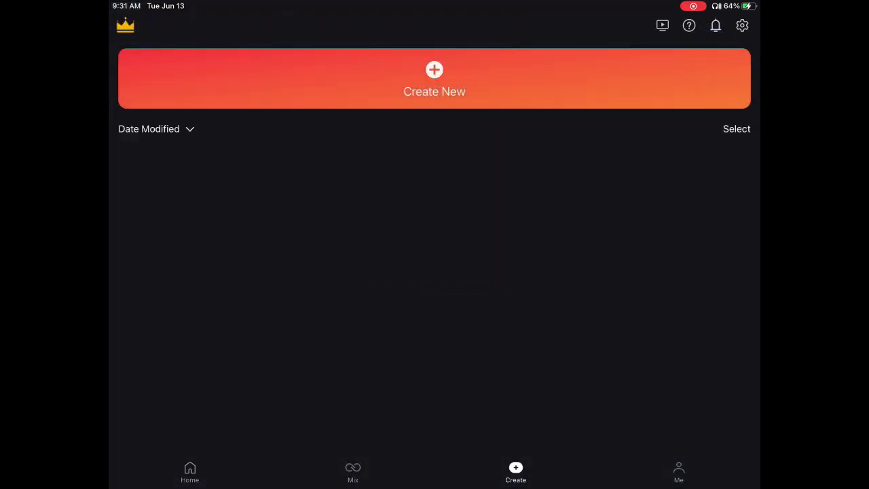
pyautogui.click(435, 460)
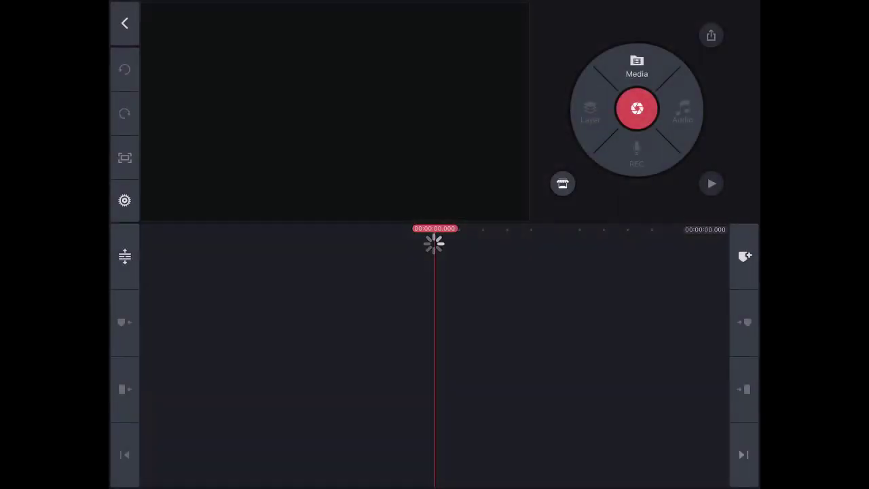
pyautogui.click(638, 109)
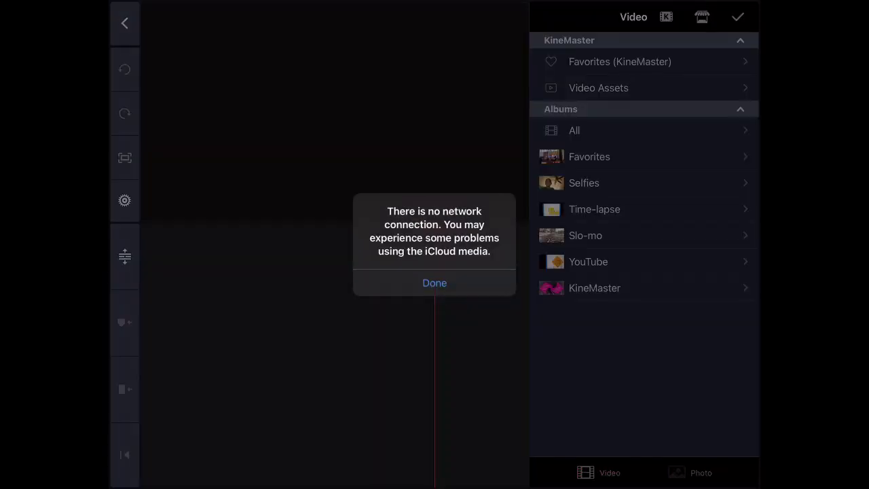
pyautogui.click(434, 282)
pyautogui.click(643, 131)
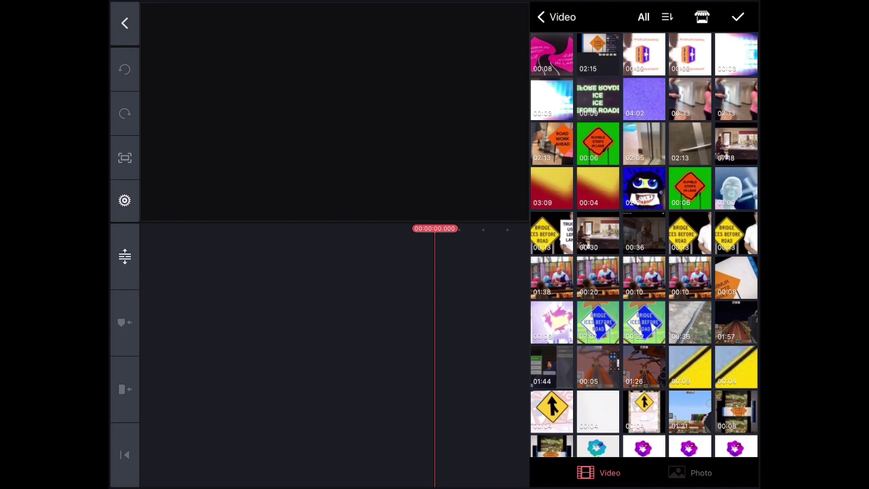
pyautogui.click(552, 54)
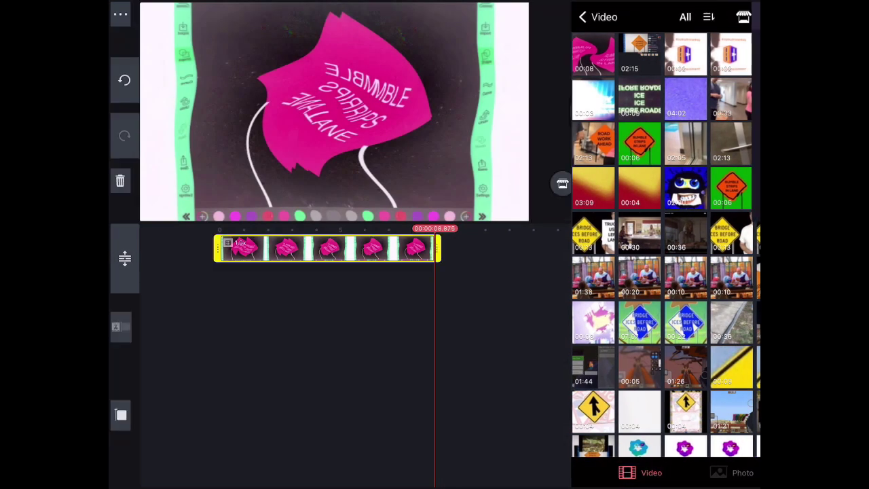
# Flip the new pink sign clip horizontally.
pyautogui.click(326, 248)
pyautogui.click(732, 119)
pyautogui.click(604, 81)
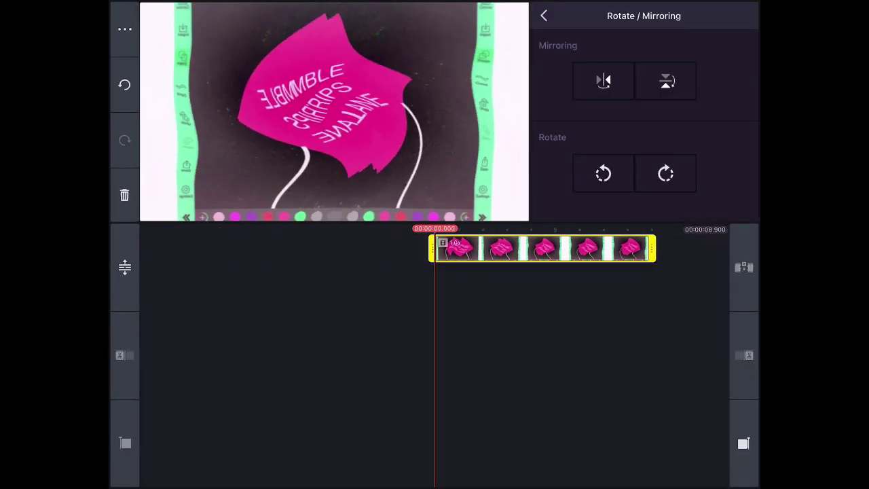
# Extract the clip's audio and raise the first audio track's pitch.
pyautogui.click(544, 16)
pyautogui.scroll(-3, 645, 122)
pyautogui.click(561, 180)
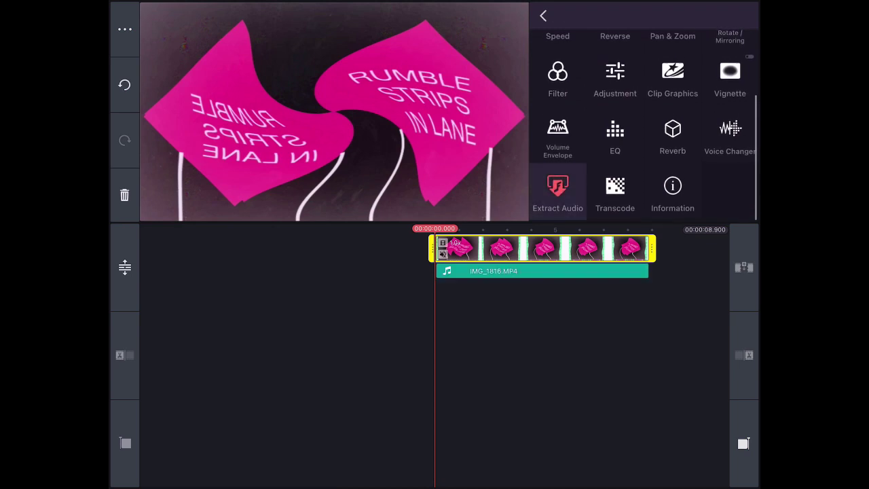
pyautogui.click(542, 271)
pyautogui.click(673, 55)
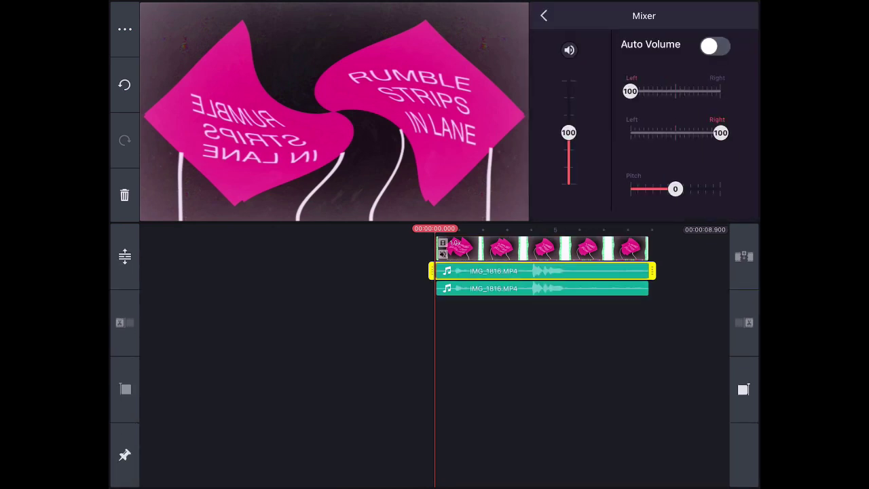
pyautogui.moveTo(675, 189); pyautogui.dragTo(720, 189)
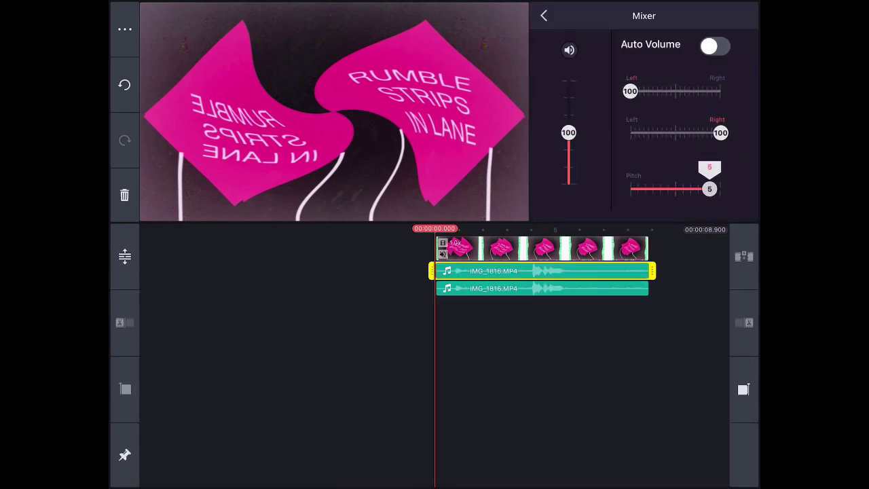
# Raise the second audio track's pitch to 5 and lower its volume to about 35.
pyautogui.click(542, 288)
pyautogui.click(673, 54)
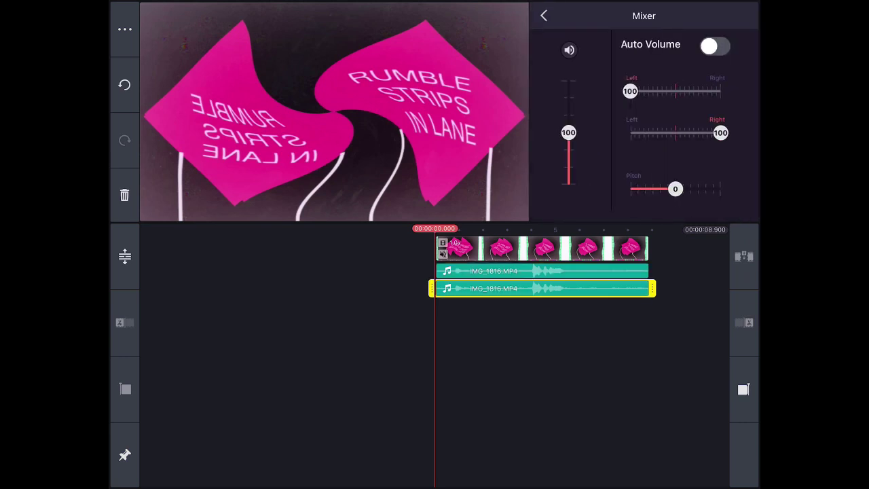
pyautogui.moveTo(675, 189); pyautogui.dragTo(713, 189)
pyautogui.moveTo(569, 132); pyautogui.dragTo(568, 168)
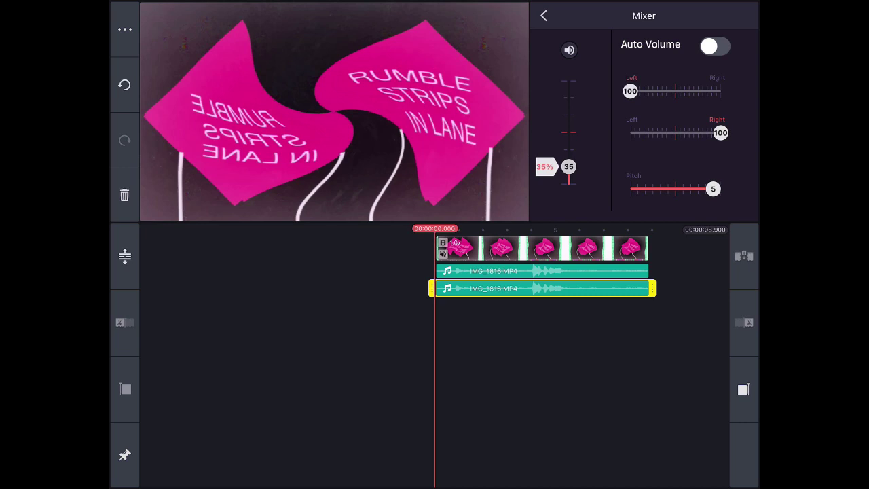
# Apply the Kid voice effect to the second audio track and return to the editor.
pyautogui.click(544, 15)
pyautogui.click(673, 116)
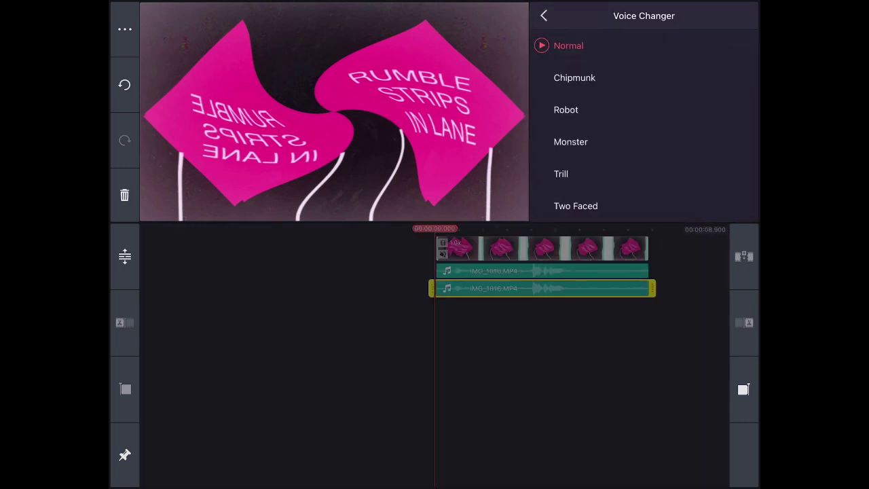
pyautogui.scroll(-5, 644, 129)
pyautogui.scroll(-5, 644, 129)
pyautogui.click(561, 146)
pyautogui.click(543, 15)
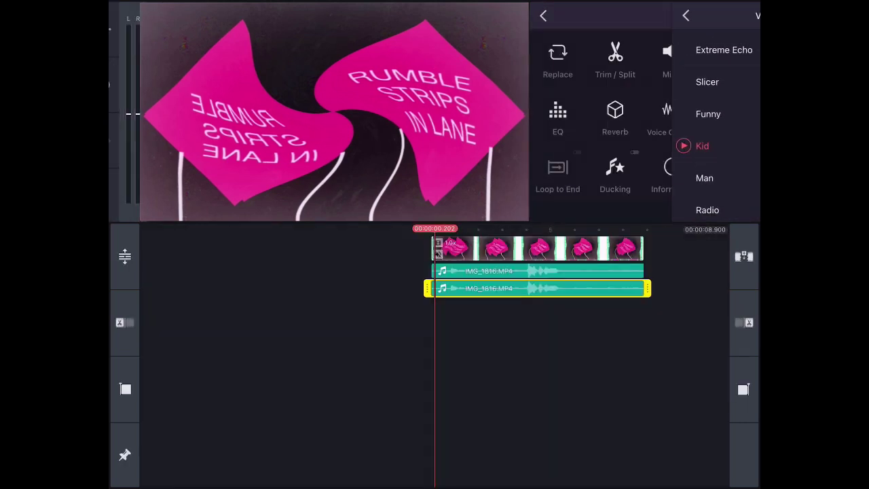
pyautogui.click(339, 373)
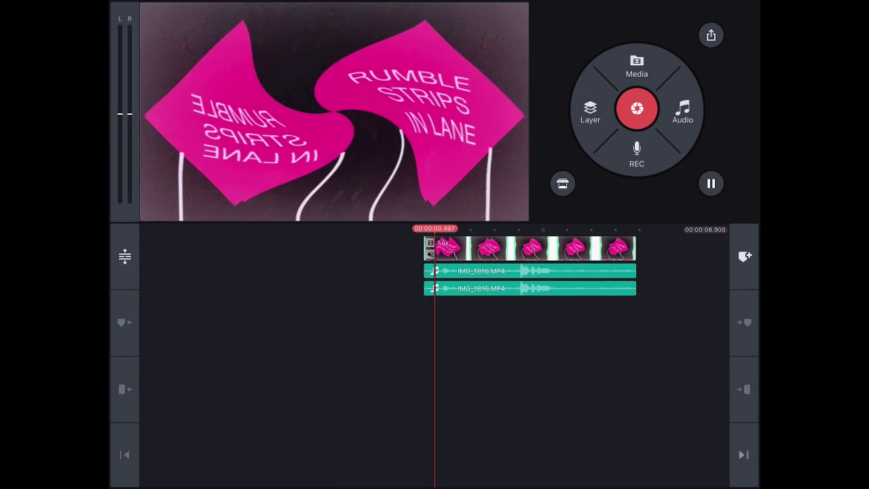